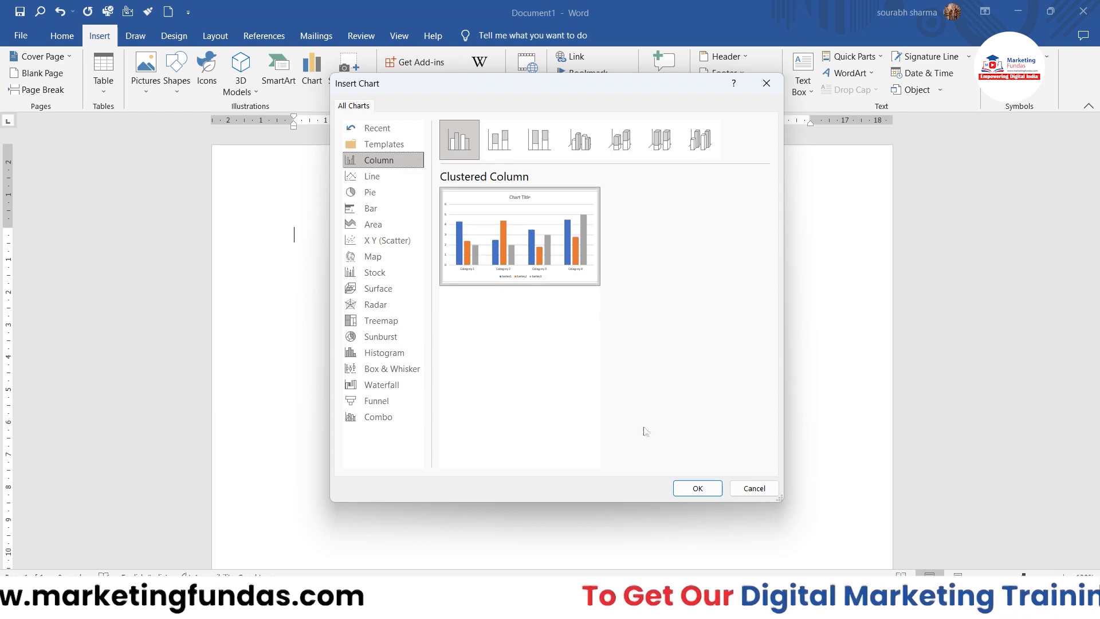
# Insert a Clustered Column chart and move its data sheet below the chart so the columns are uncovered
pyautogui.click(698, 491)
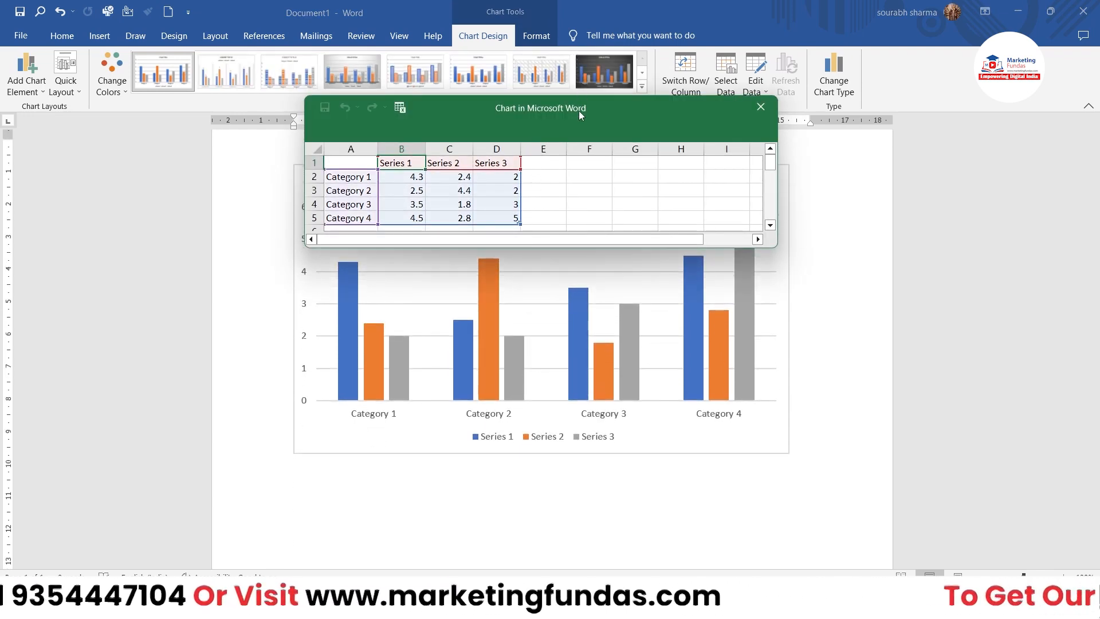
pyautogui.moveTo(579, 111); pyautogui.dragTo(531, 253)
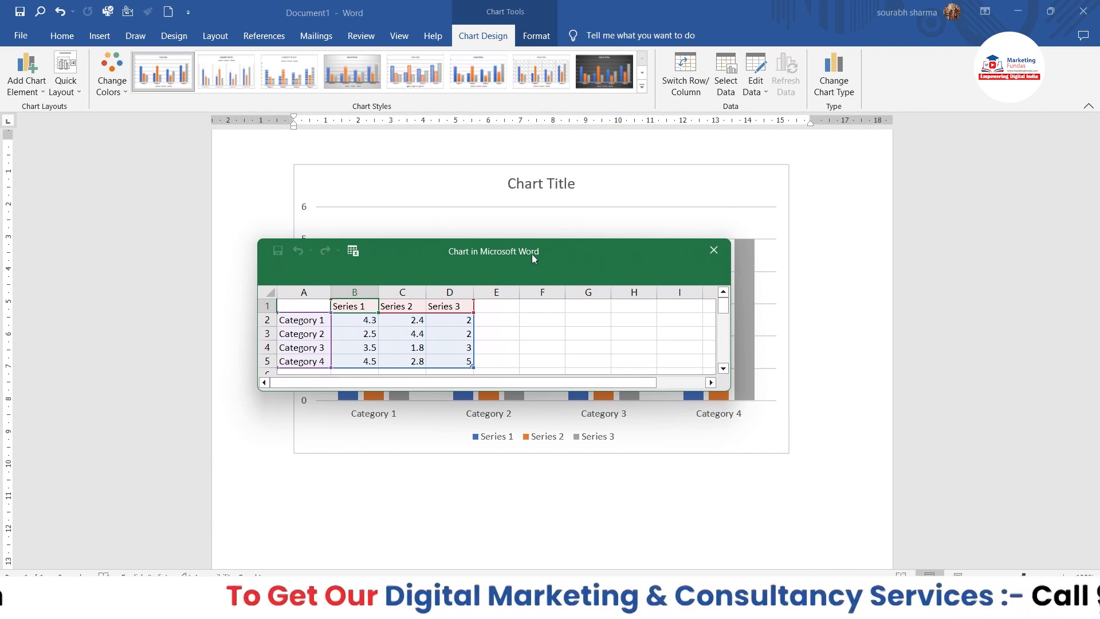
pyautogui.moveTo(532, 253); pyautogui.dragTo(613, 457)
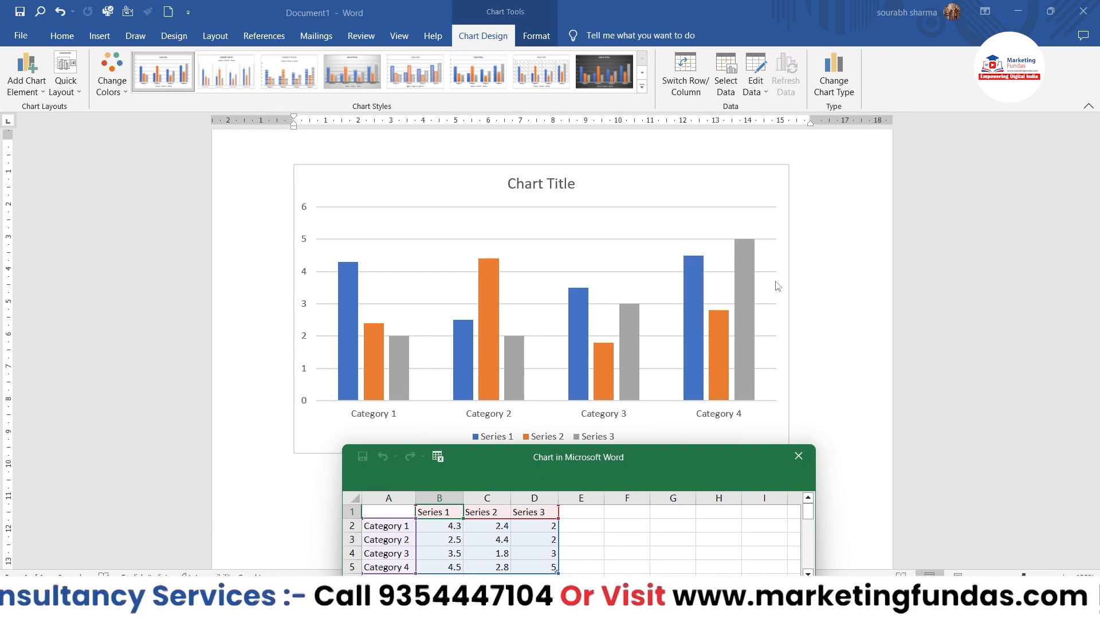
pyautogui.scroll(-5, 891, 363)
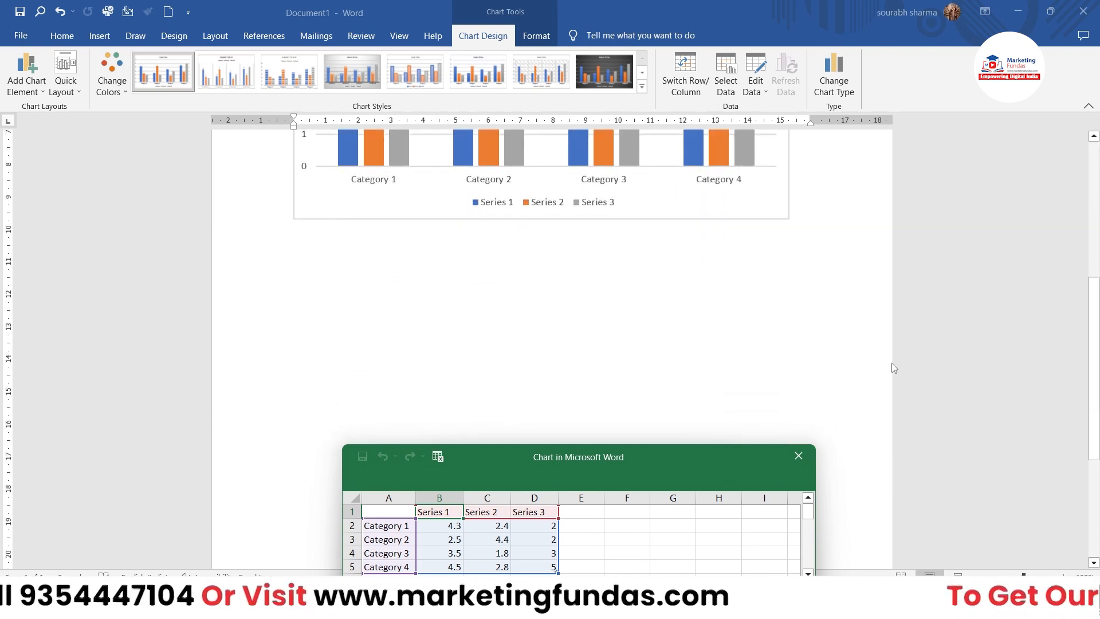
pyautogui.click(891, 362)
pyautogui.scroll(-1, 891, 363)
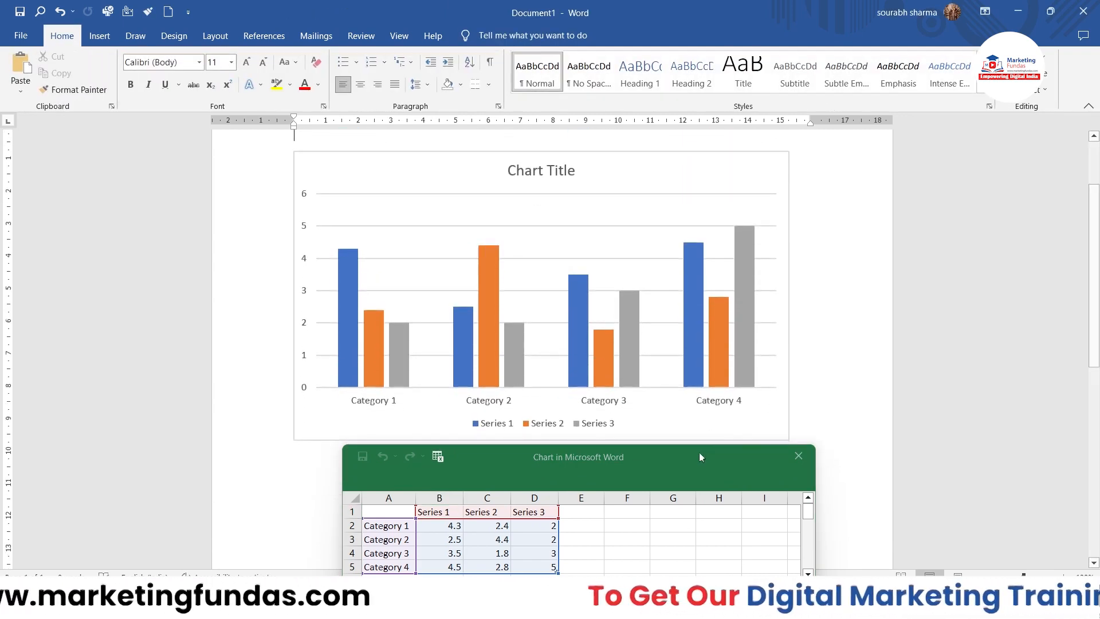
# Reposition the chart data sheet over the lower part of the chart, leaving the chart title accessible
pyautogui.moveTo(697, 455); pyautogui.dragTo(845, 284)
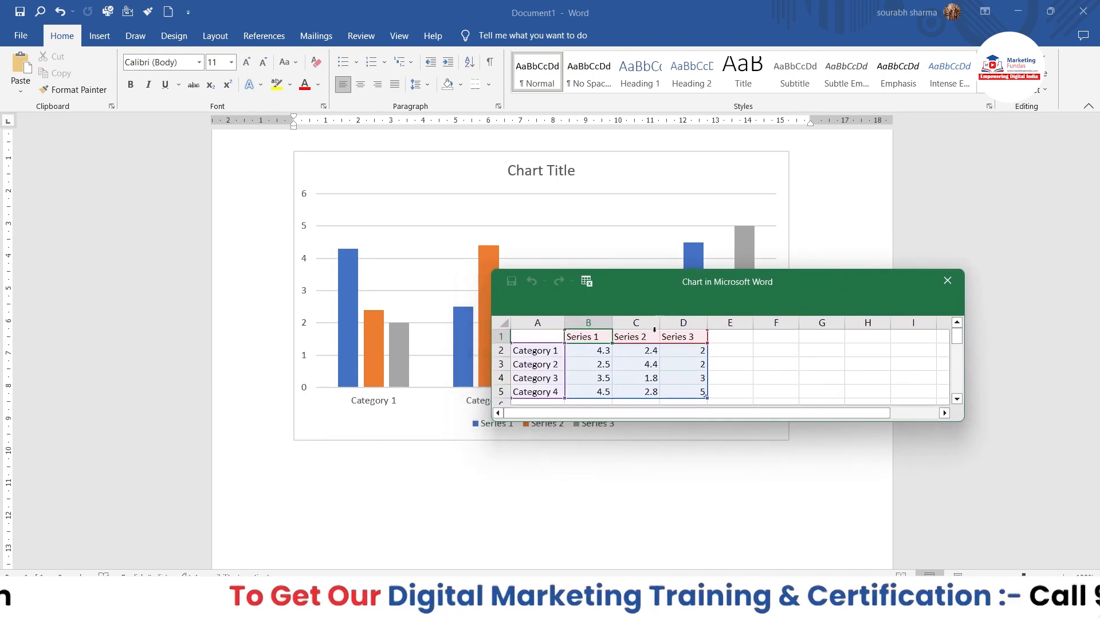
pyautogui.moveTo(676, 284); pyautogui.dragTo(700, 272)
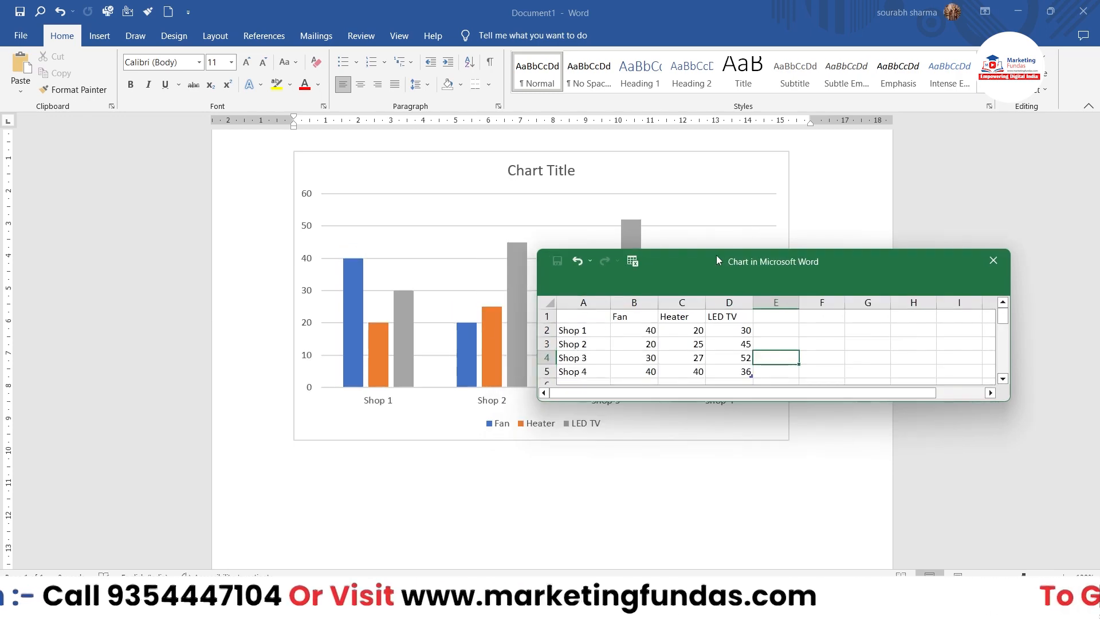
pyautogui.moveTo(716, 255); pyautogui.dragTo(565, 454)
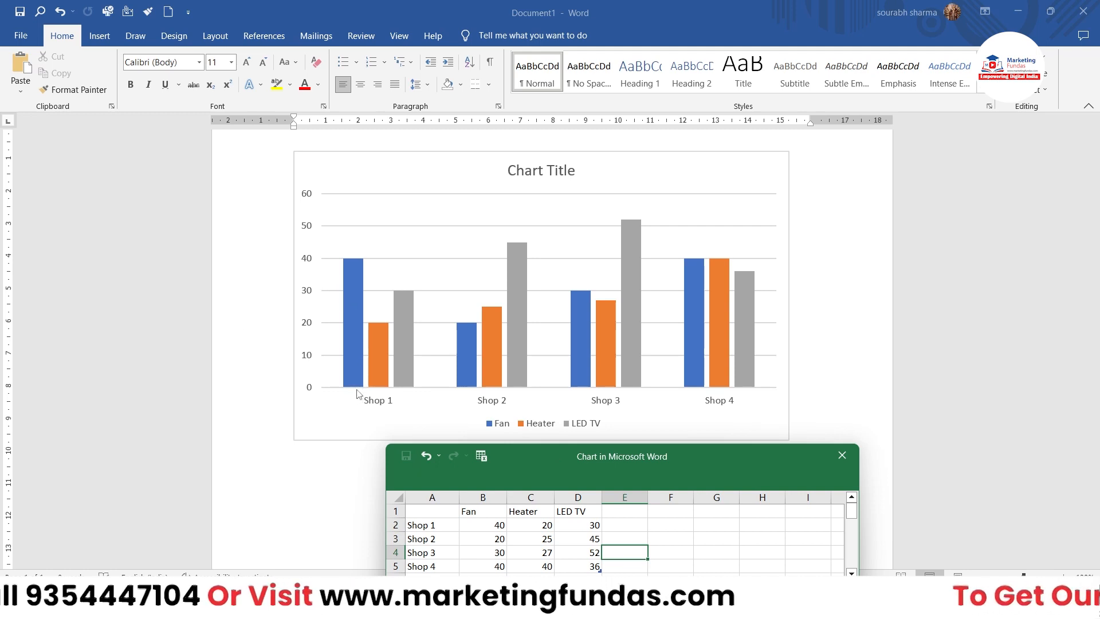
pyautogui.moveTo(559, 455); pyautogui.dragTo(617, 401)
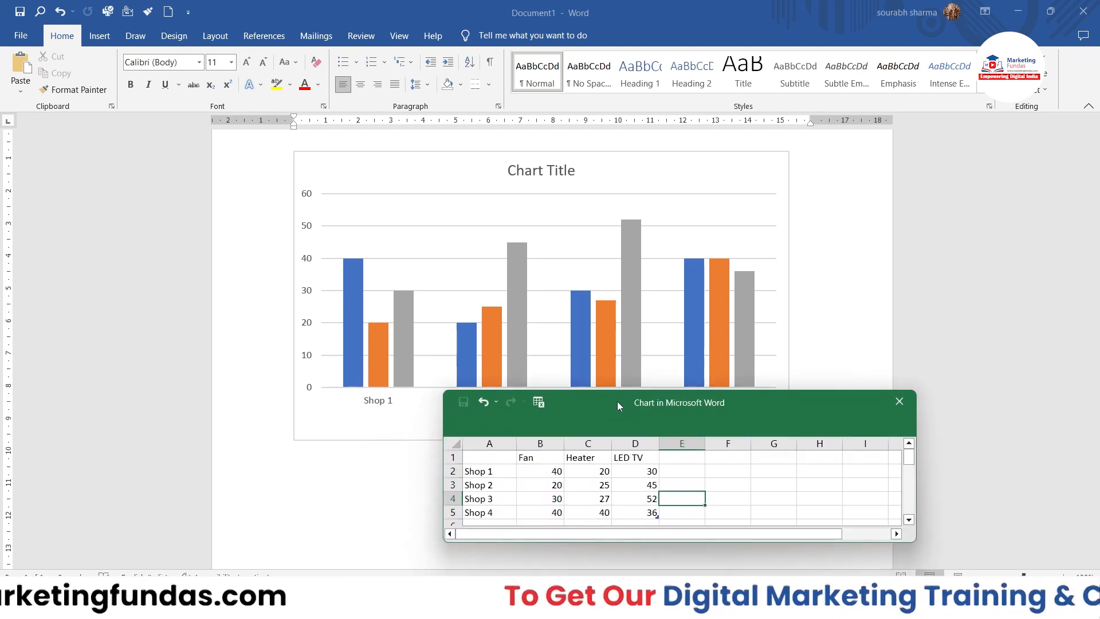
# Replace the placeholder chart title with "Sales Chart"
pyautogui.doubleClick(553, 178)
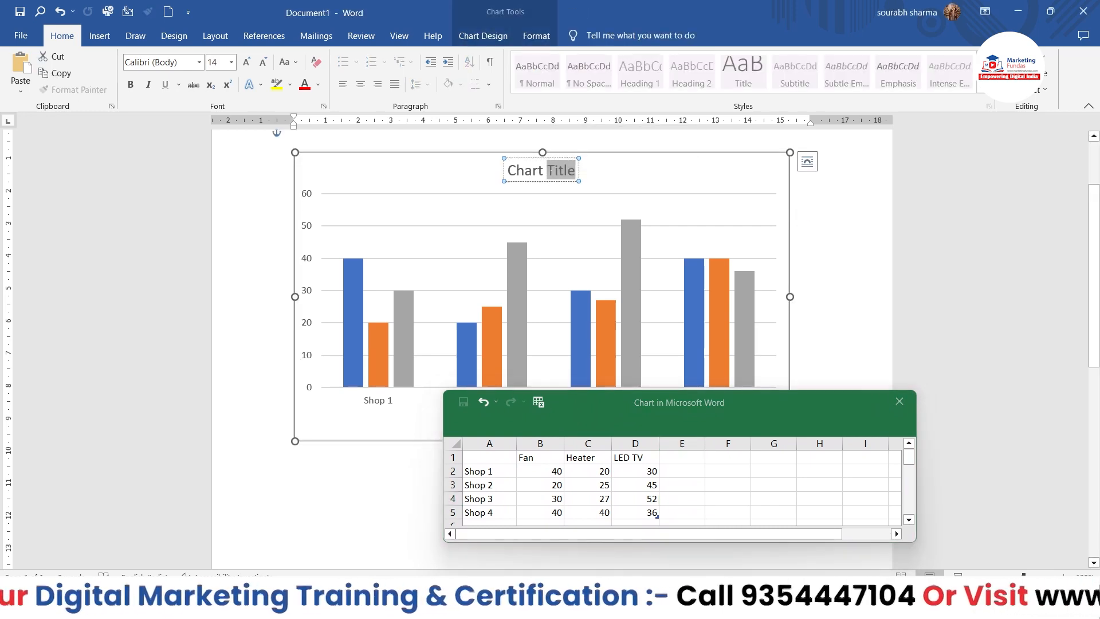
pyautogui.press('BackSpace')
pyautogui.press('BackSpace')
pyautogui.press('BackSpace')
pyautogui.press('BackSpace')
pyautogui.press('BackSpace')
pyautogui.press('BackSpace')
pyautogui.press('BackSpace')
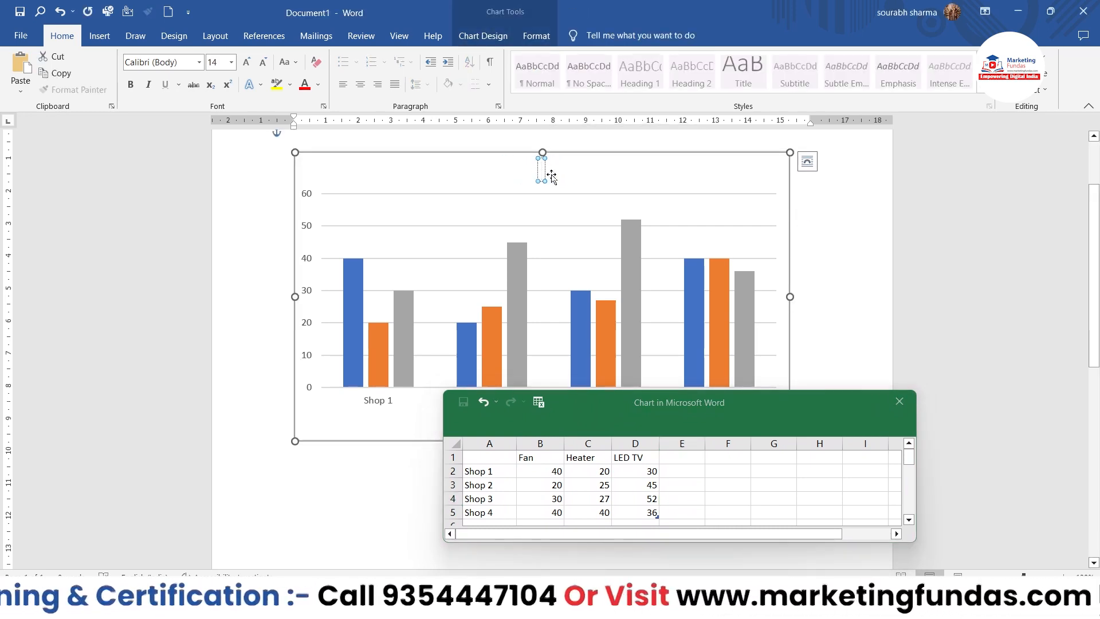
pyautogui.write('Sales Chart')
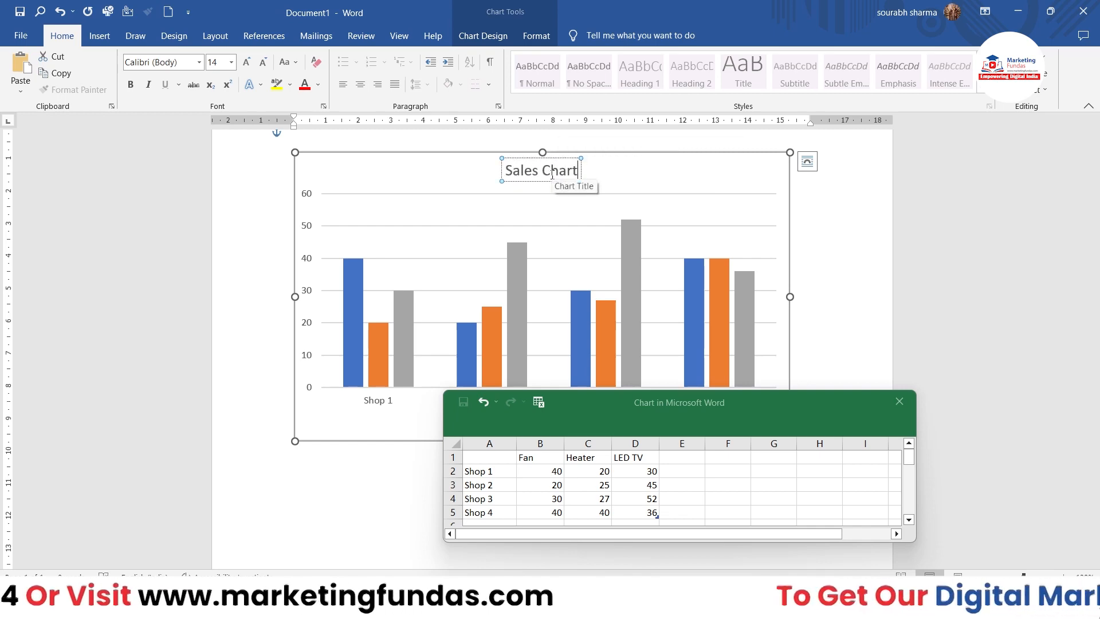
# Maximize the chart data sheet, restore it to a small window and place it below the chart
pyautogui.doubleClick(609, 400)
pyautogui.moveTo(447, 4); pyautogui.dragTo(502, 264)
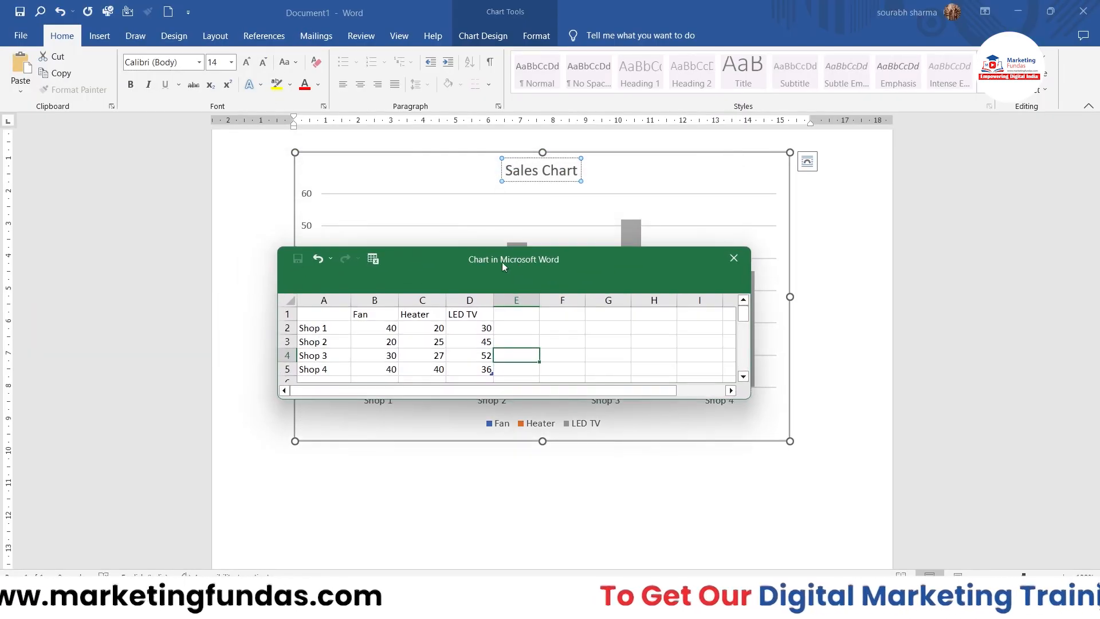
pyautogui.doubleClick(544, 259)
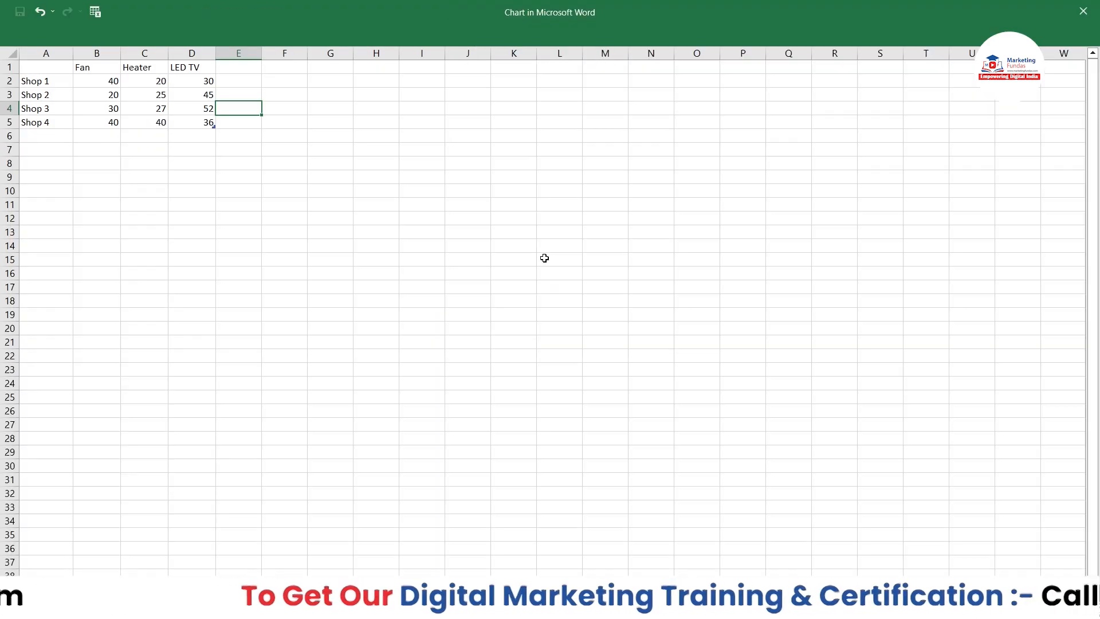
pyautogui.doubleClick(421, 12)
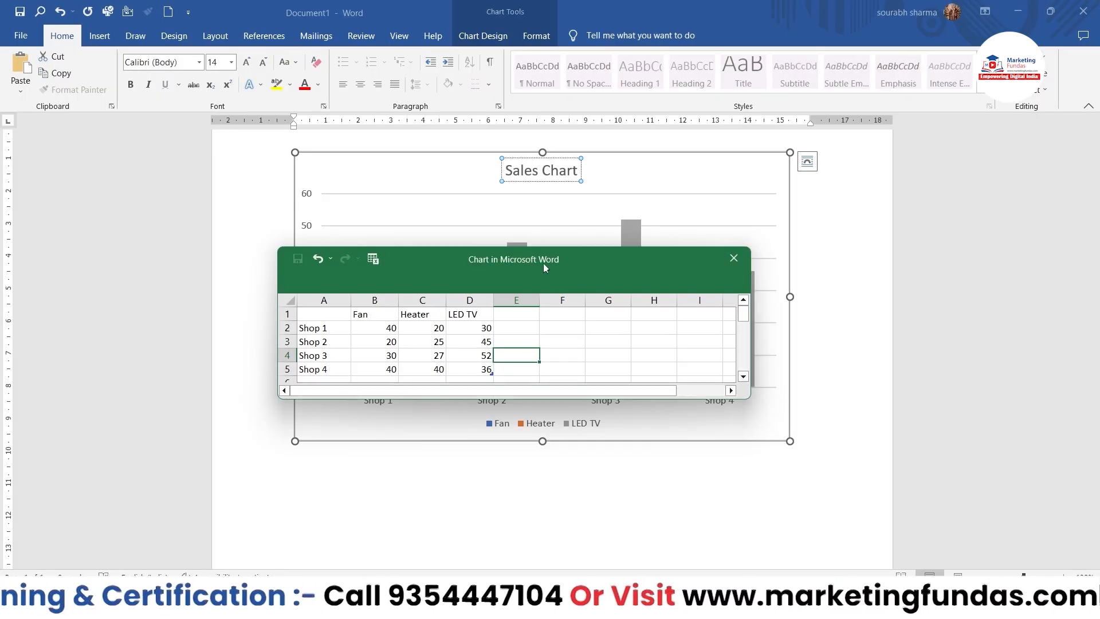
pyautogui.moveTo(544, 264); pyautogui.dragTo(674, 473)
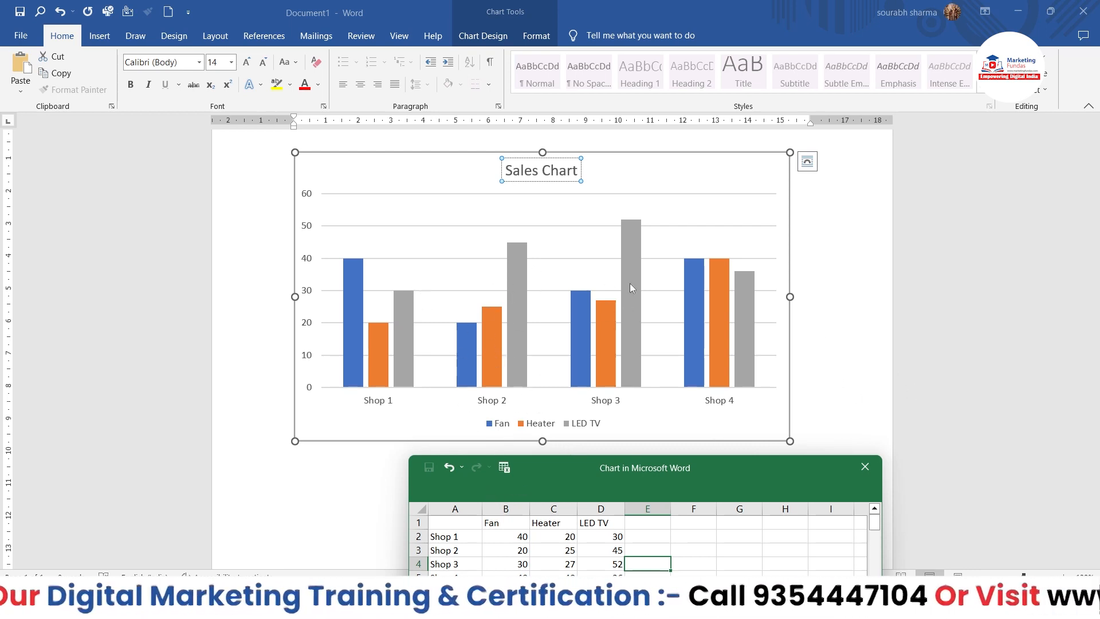
# Look through the rows of the chart data sheet and close the sheet
pyautogui.moveTo(704, 474); pyautogui.dragTo(685, 249)
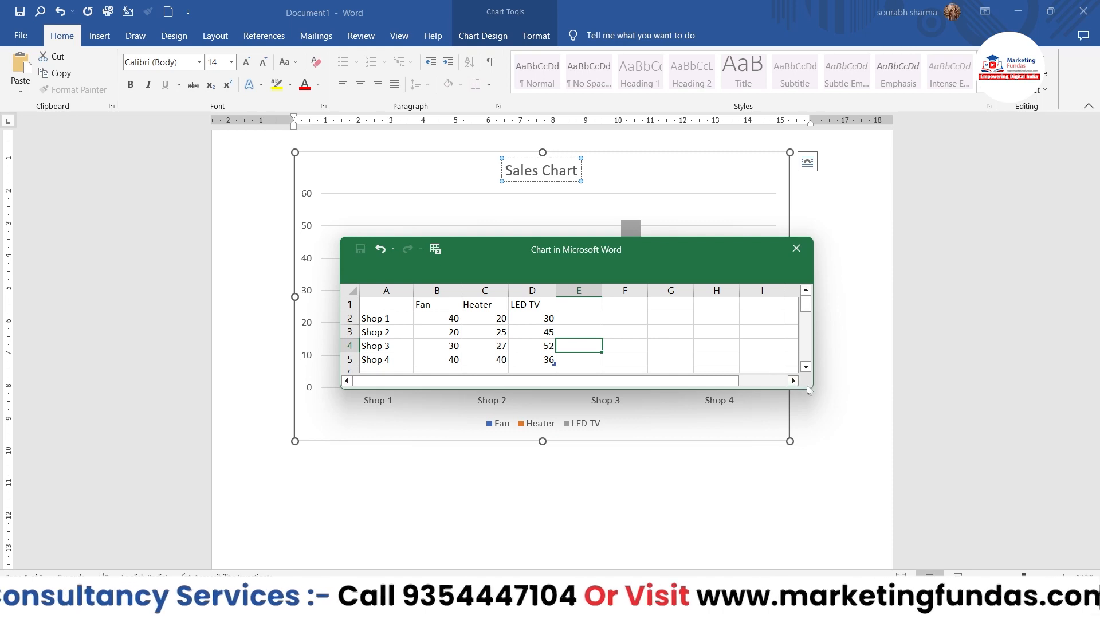
pyautogui.scroll(-18, 711, 362)
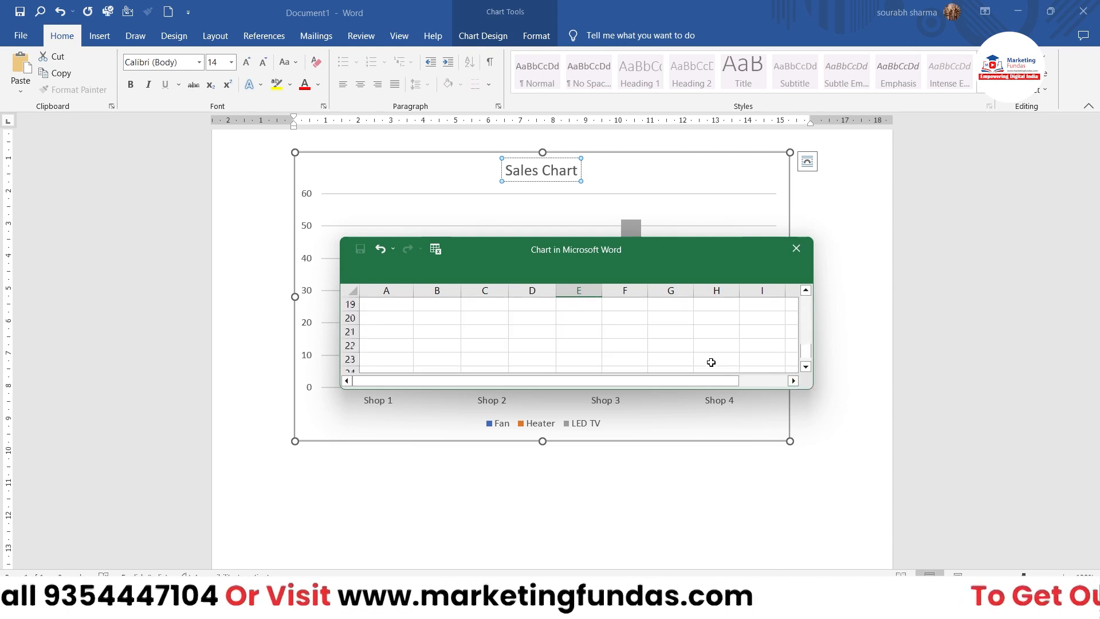
pyautogui.scroll(-20, 711, 362)
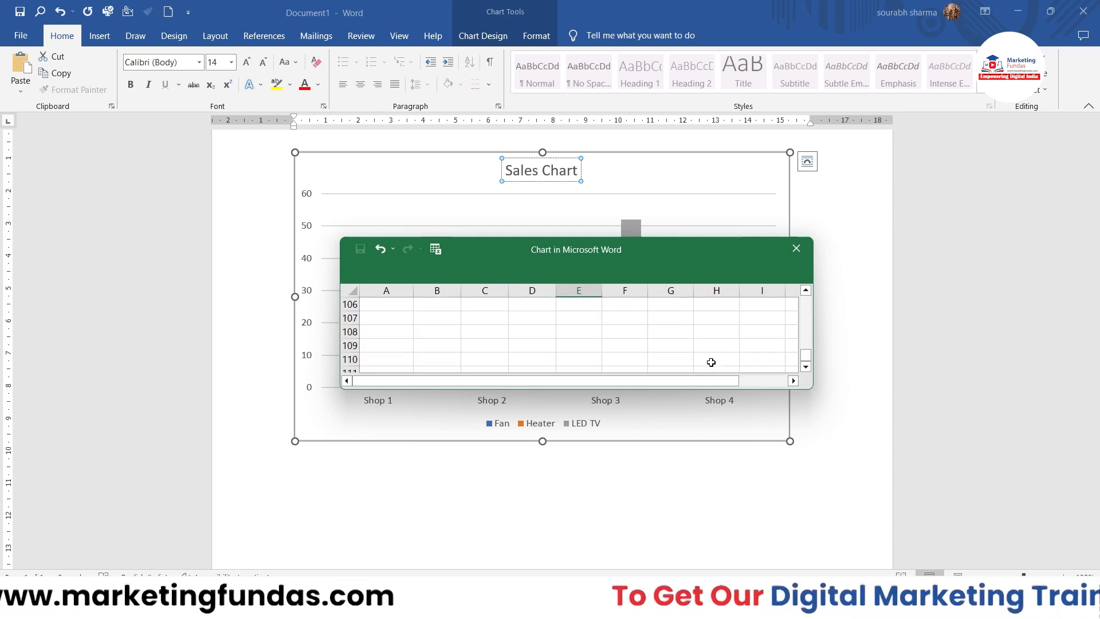
pyautogui.scroll(20, 711, 362)
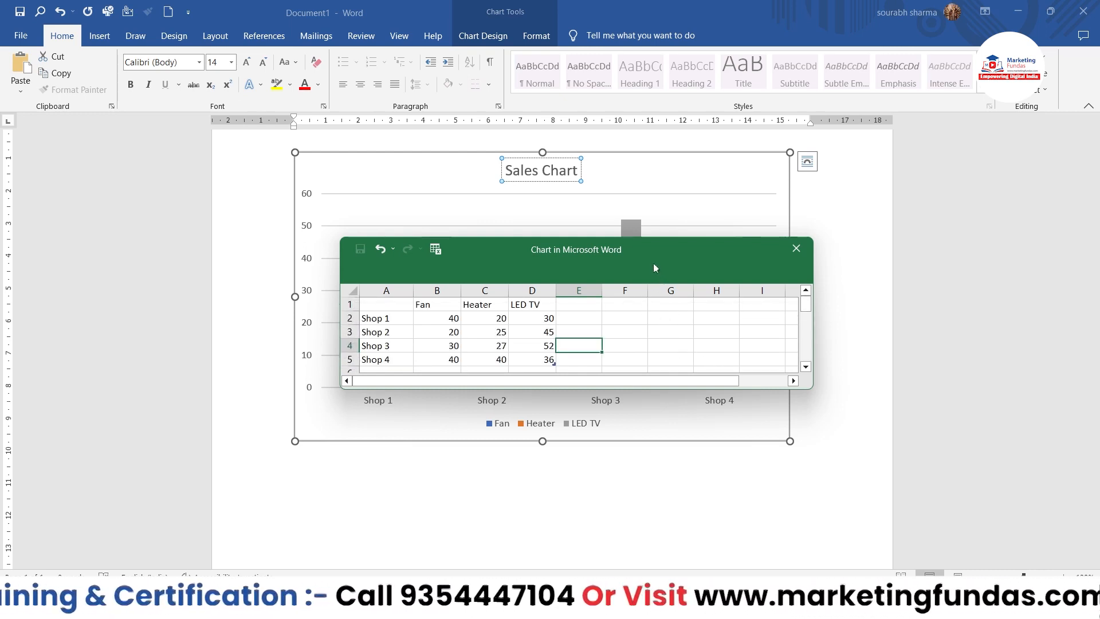
pyautogui.moveTo(651, 249); pyautogui.dragTo(624, 256)
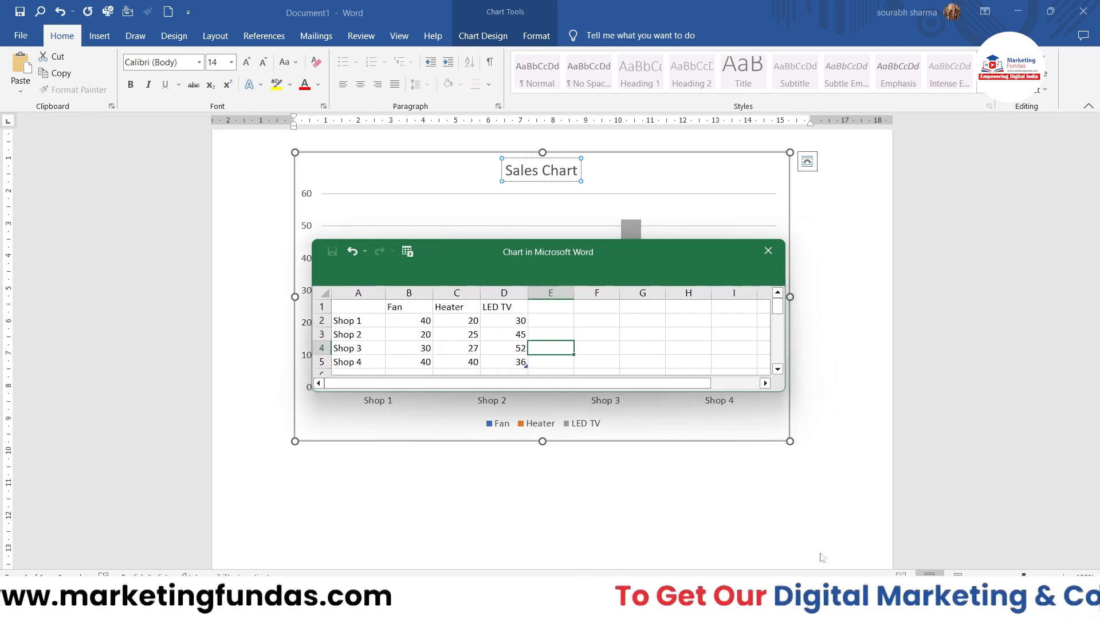
pyautogui.click(600, 485)
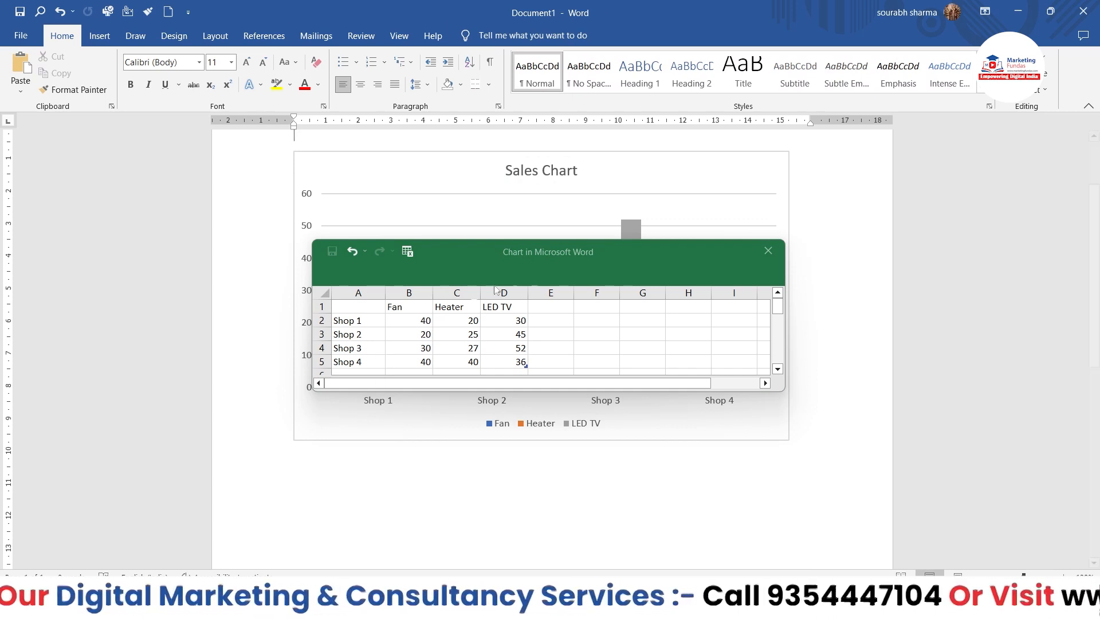
pyautogui.click(762, 255)
pyautogui.scroll(3, 812, 292)
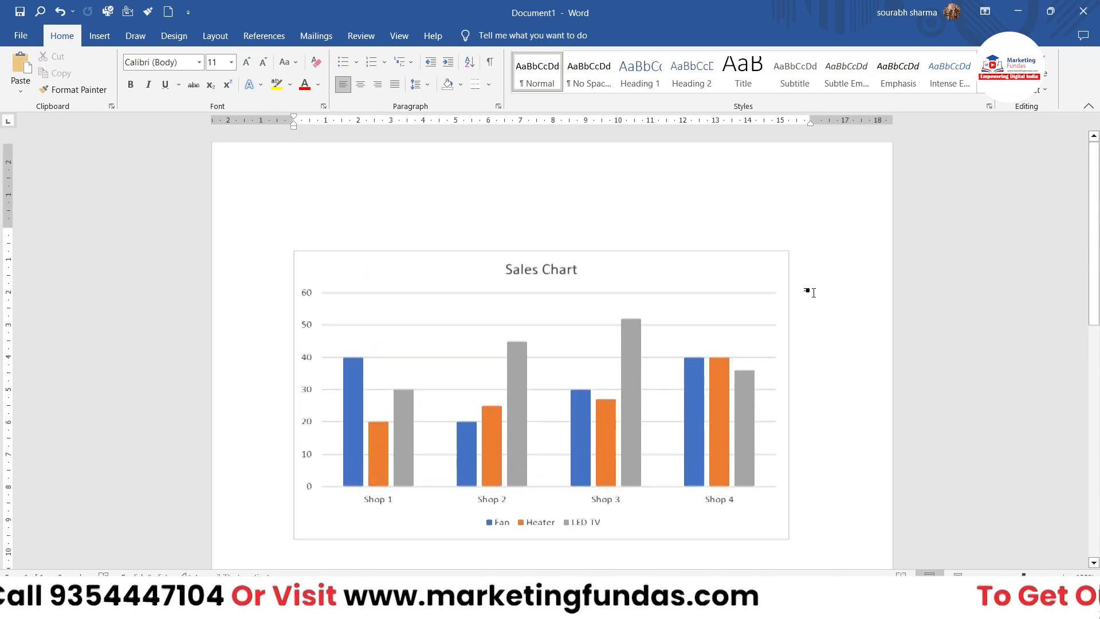
# Reopen the data sheet of the sales chart for editing, view it over the chart and close it
pyautogui.click(708, 335)
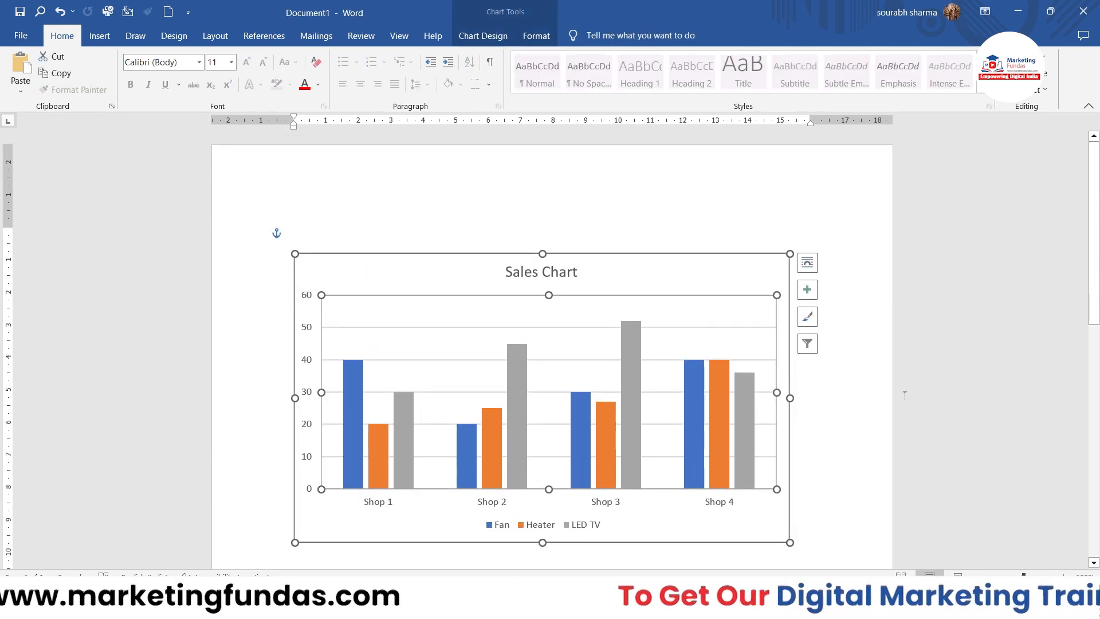
pyautogui.scroll(-3, 905, 414)
pyautogui.click(730, 263)
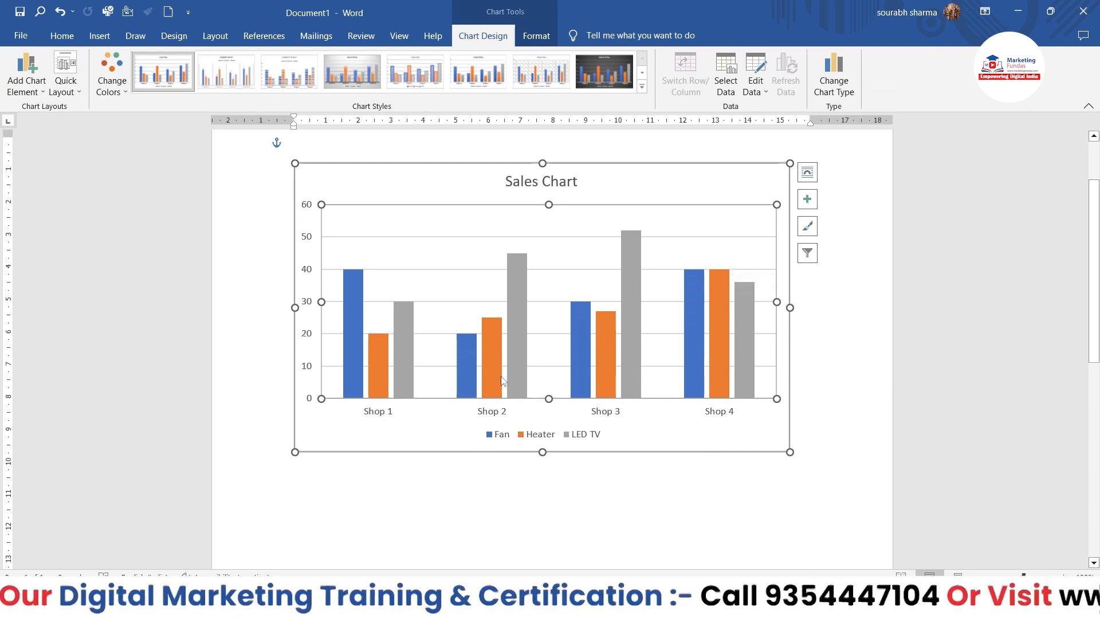
pyautogui.moveTo(501, 380)
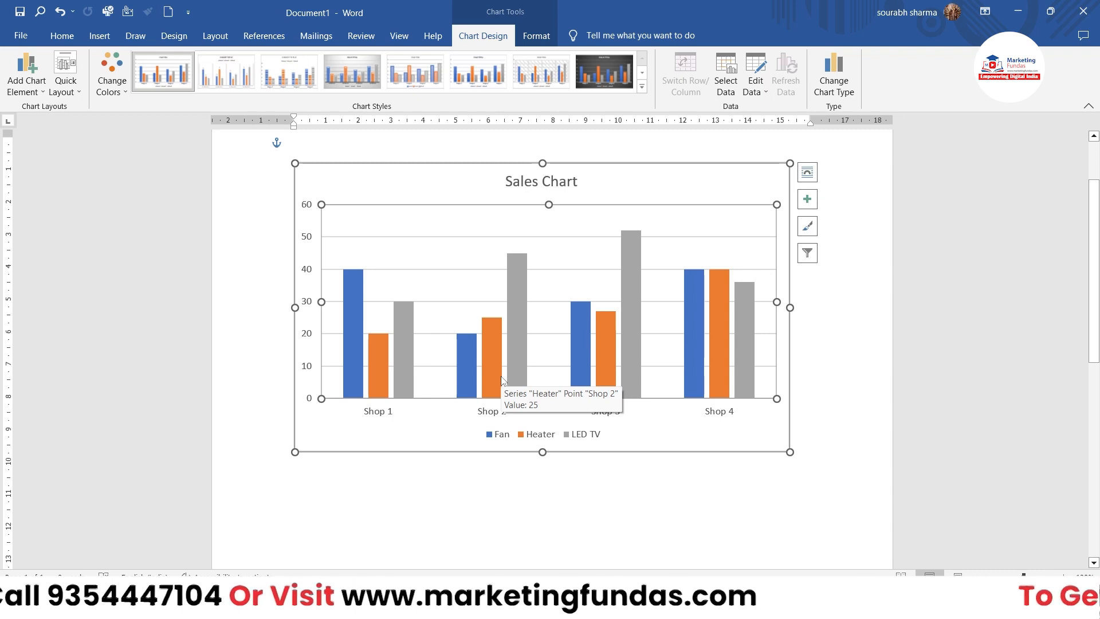
pyautogui.click(756, 65)
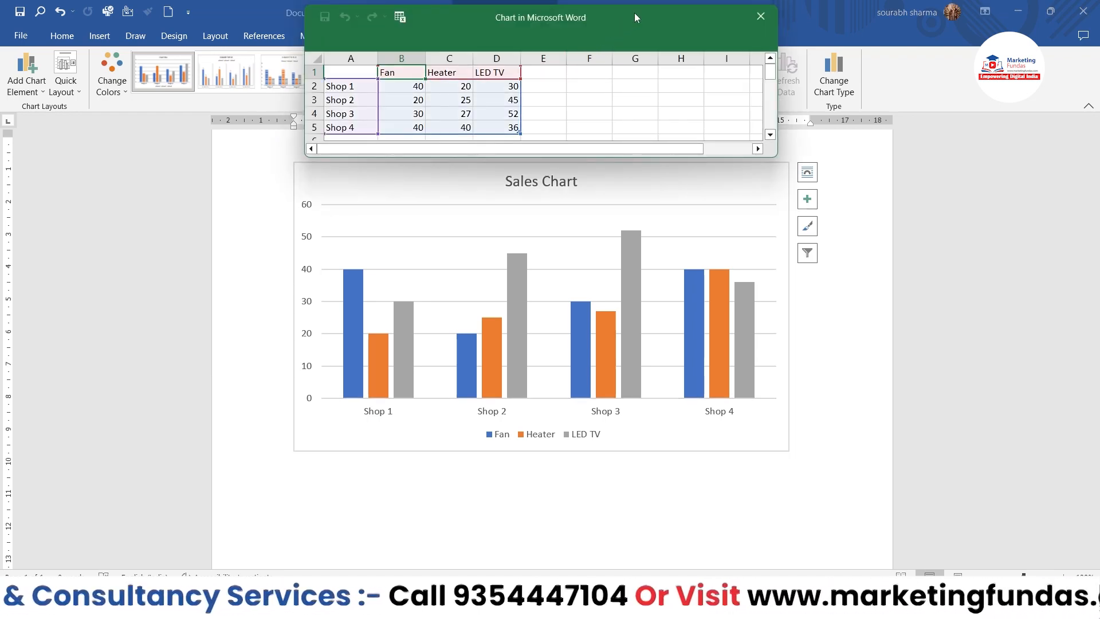
pyautogui.moveTo(633, 13); pyautogui.dragTo(655, 165)
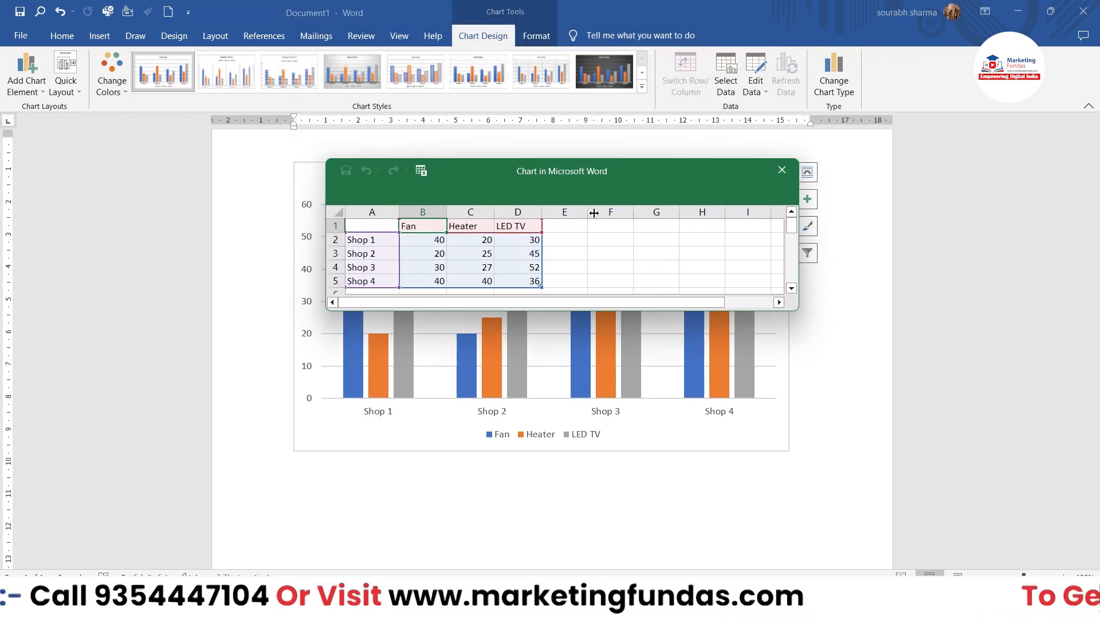
pyautogui.click(782, 170)
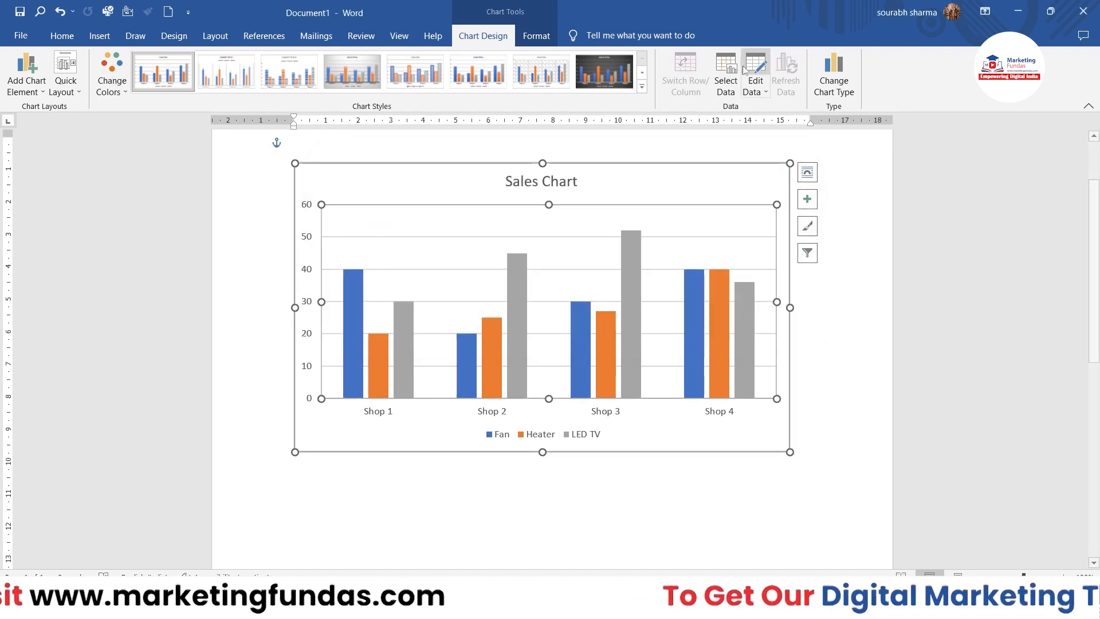
# Open the chart's data once more with the Edit Data option and close the data sheet
pyautogui.click(757, 87)
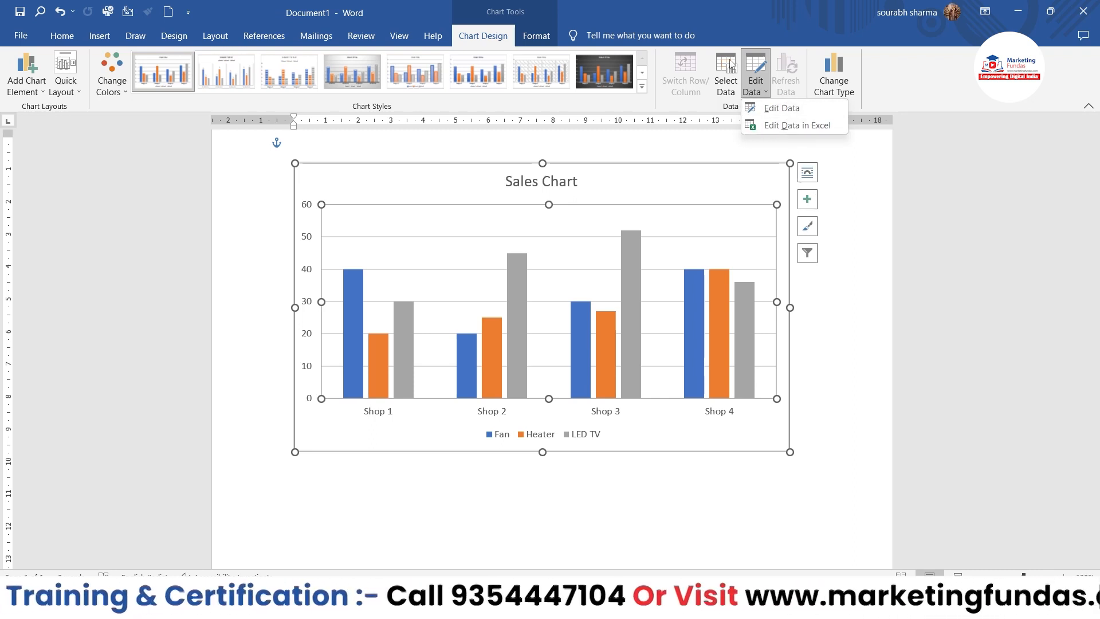
pyautogui.click(782, 108)
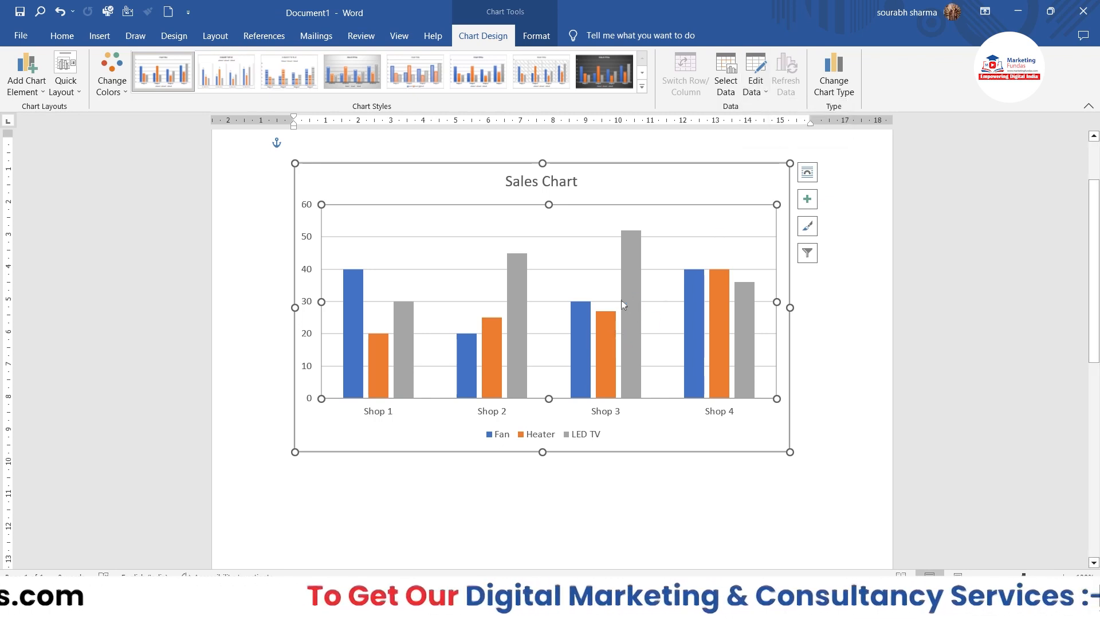
pyautogui.click(760, 16)
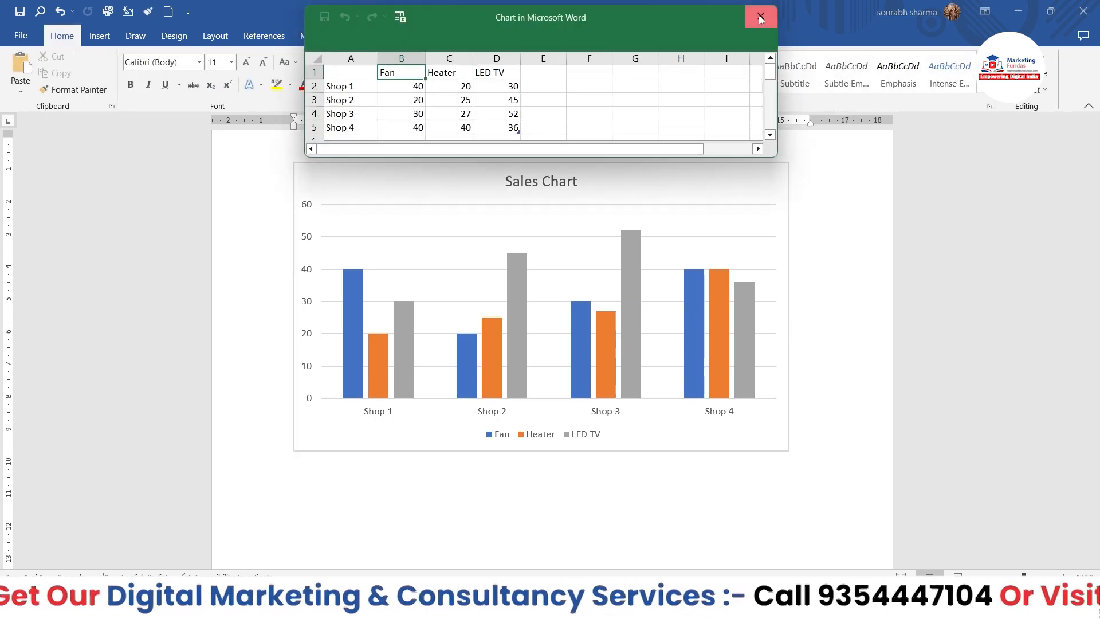
# Select the LED TV series in the sales chart and view the Colorful and Monochromatic palettes available for the chart
pyautogui.click(511, 304)
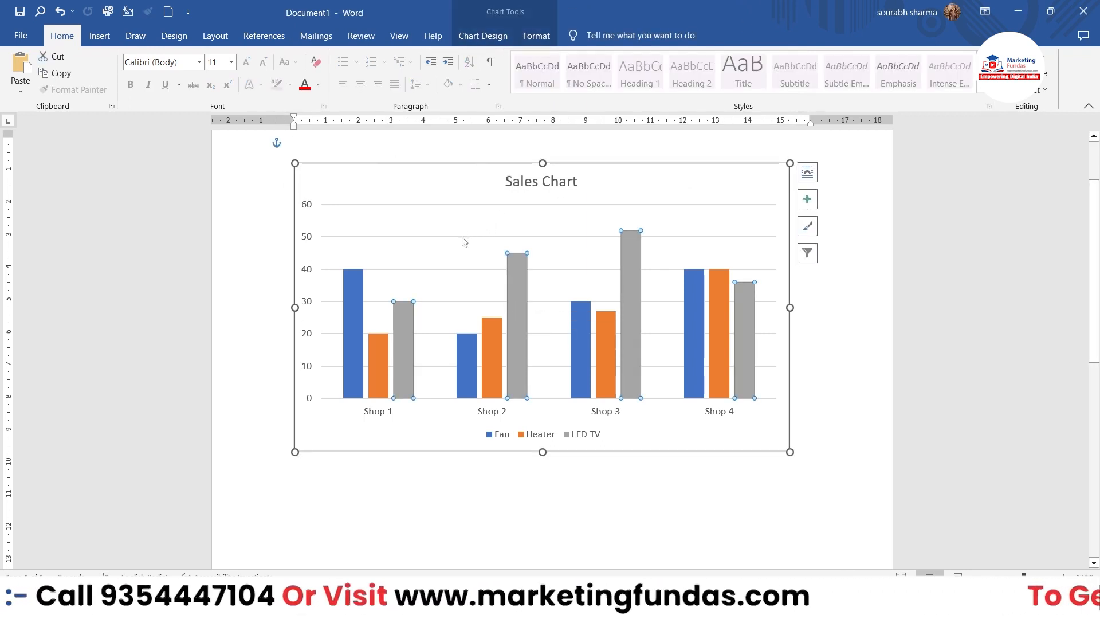
pyautogui.click(471, 38)
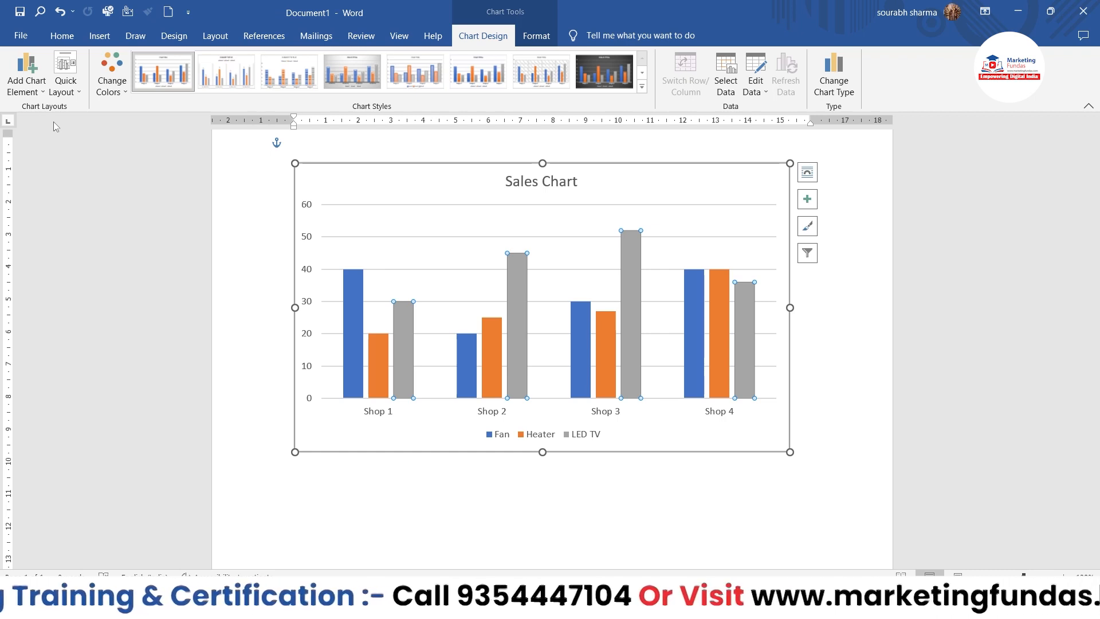
pyautogui.click(109, 92)
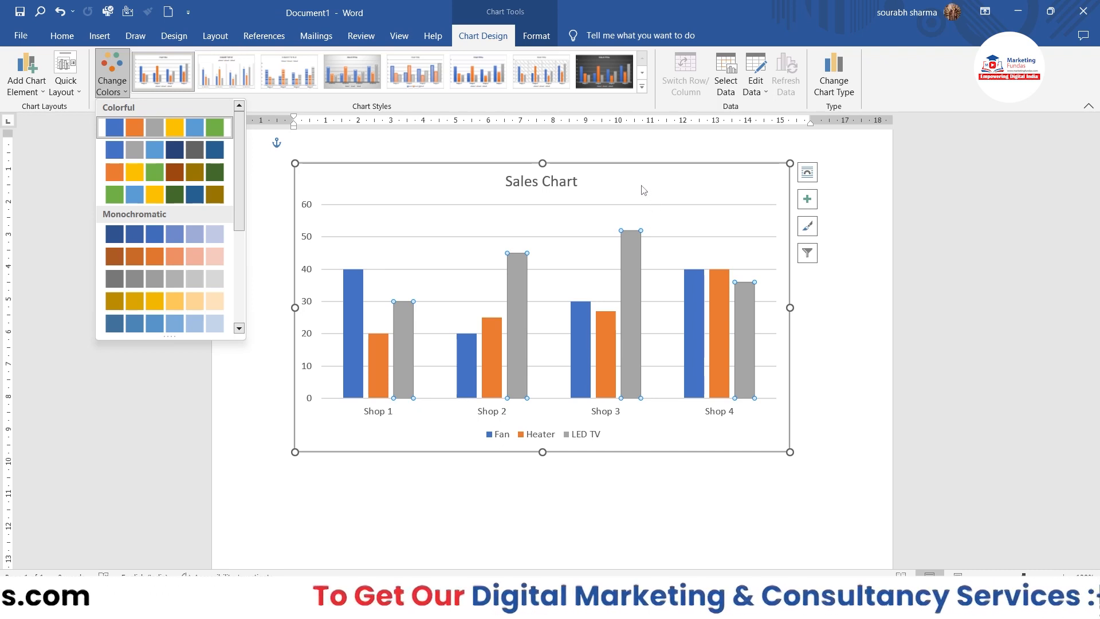
# Review the chart type options including the Custom Combination, cancel them, and look through the full gallery of chart styles without applying one
pyautogui.click(829, 80)
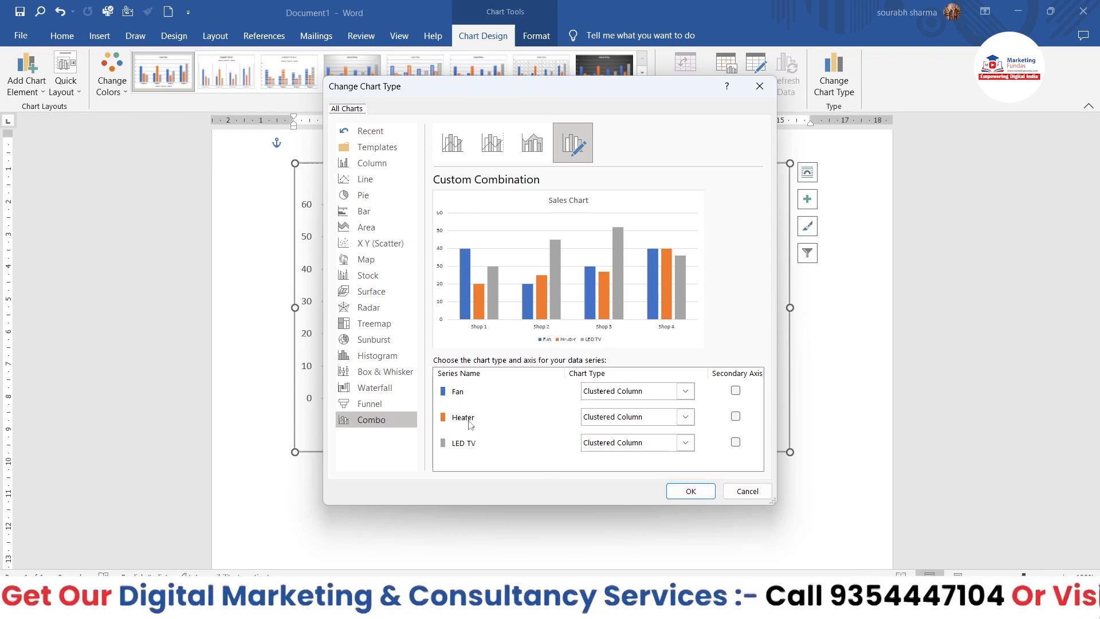
pyautogui.click(741, 489)
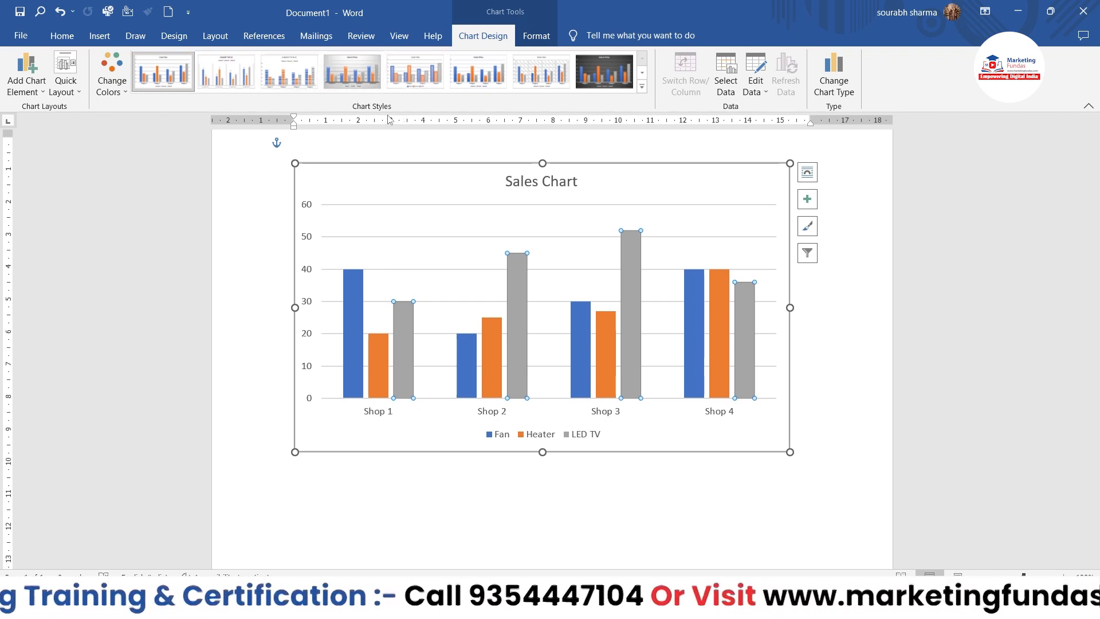
pyautogui.click(642, 86)
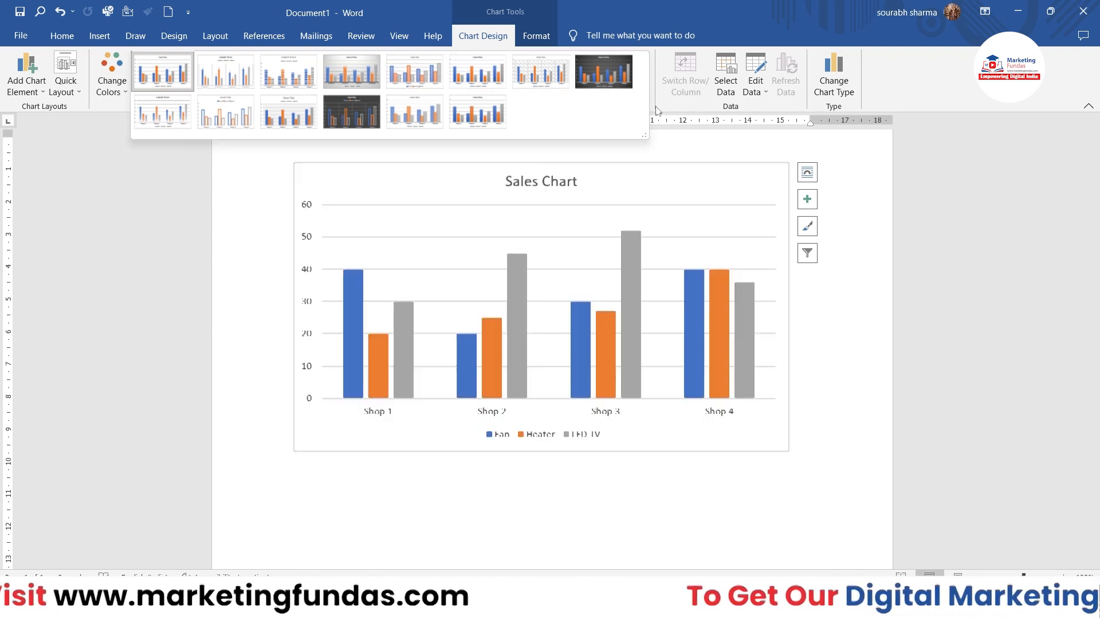
pyautogui.click(824, 324)
# View the quick layouts for the sales chart and preview a primary horizontal axis title among the chart elements
pyautogui.click(66, 74)
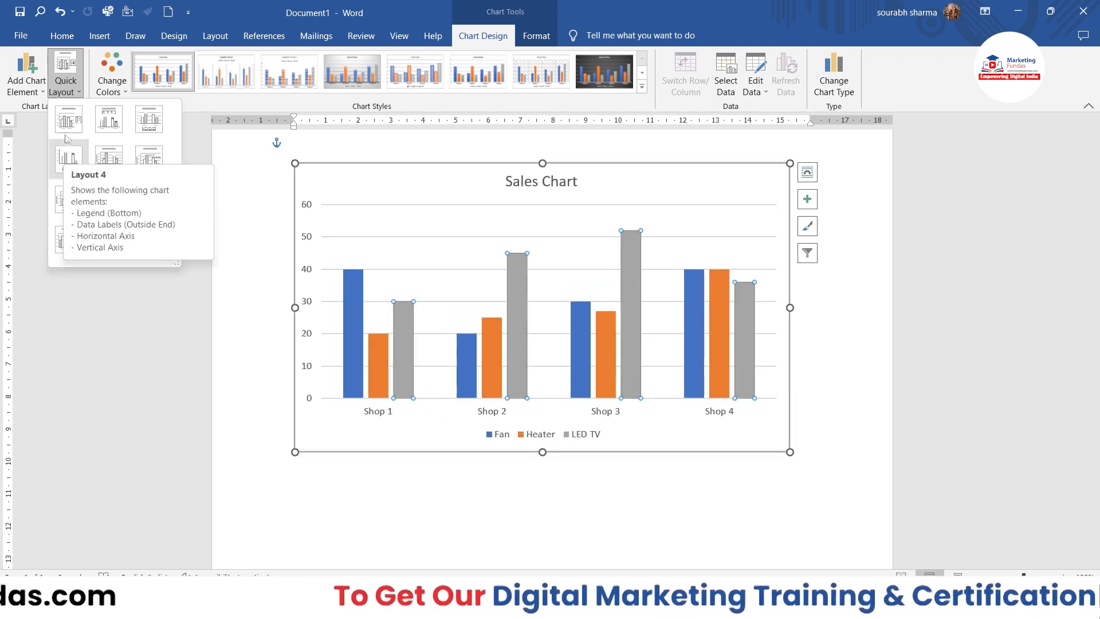
pyautogui.click(33, 93)
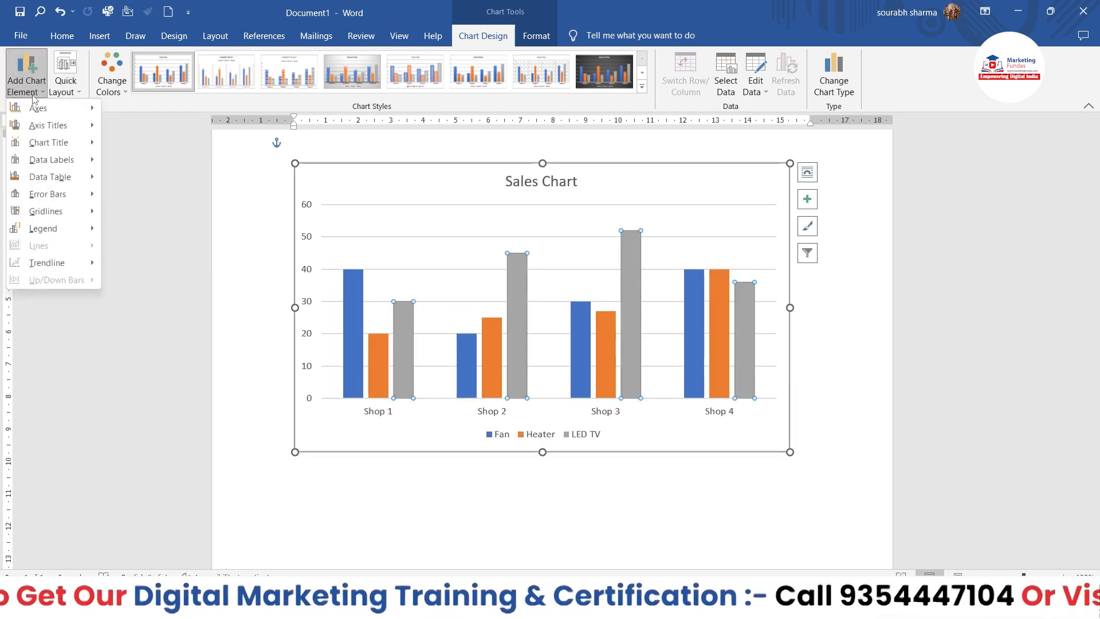
pyautogui.moveTo(58, 128)
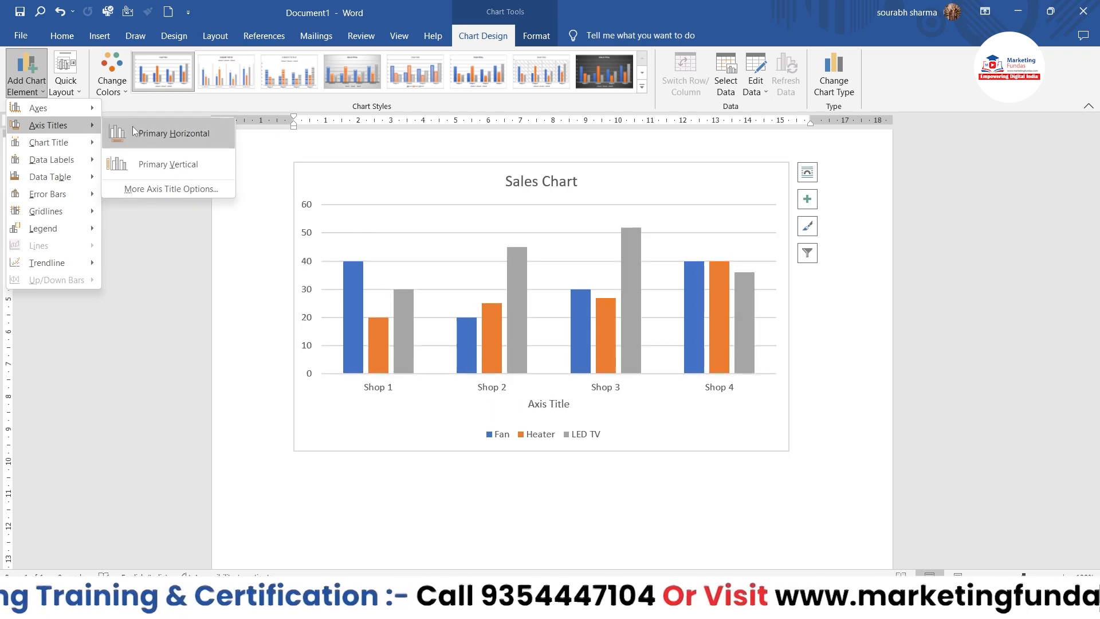